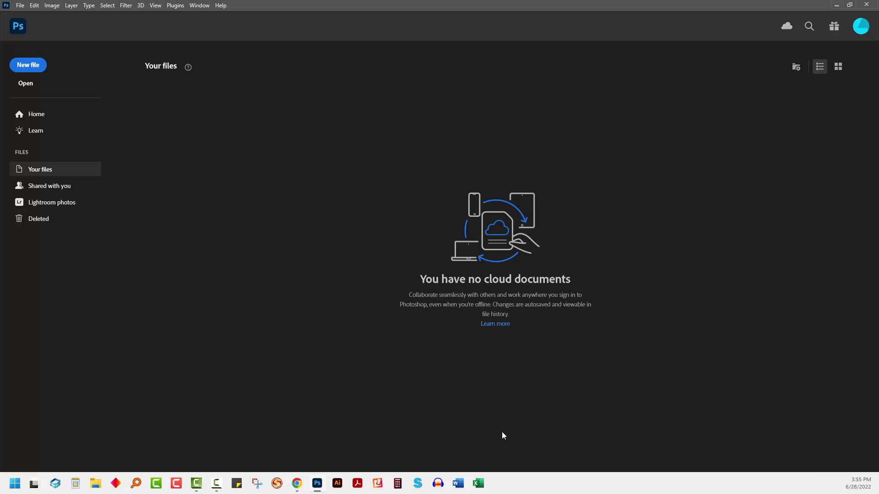
Step: Create a blank transparent 3600 x 3600 px document from the Home screen's New file option
click(22, 66)
click(539, 418)
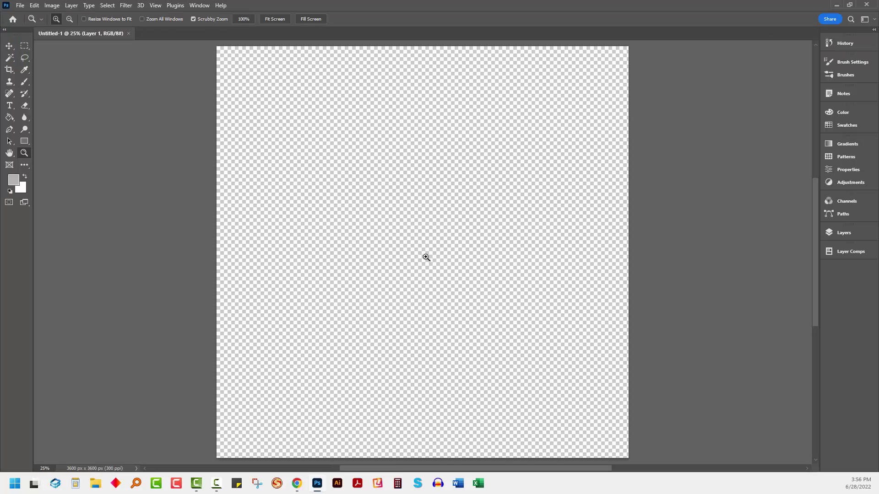
Step: From the Libraries panel, load frangapani.jpg into Extract from Image
click(199, 5)
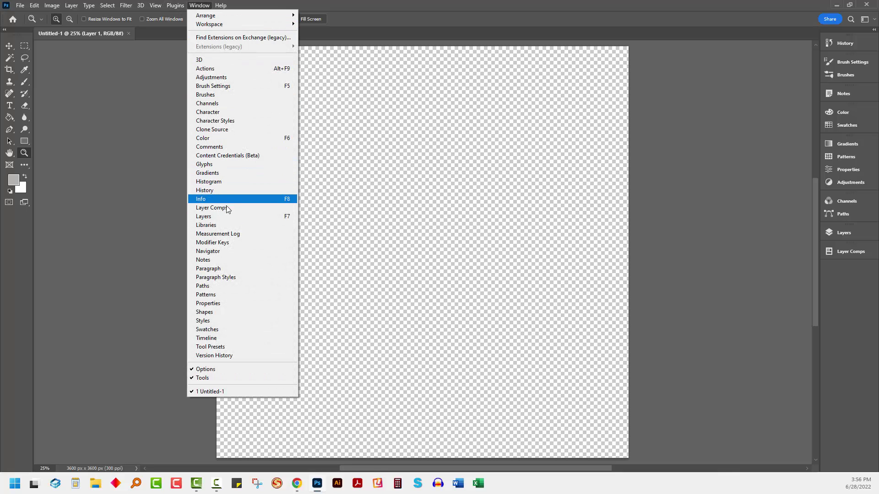
click(223, 226)
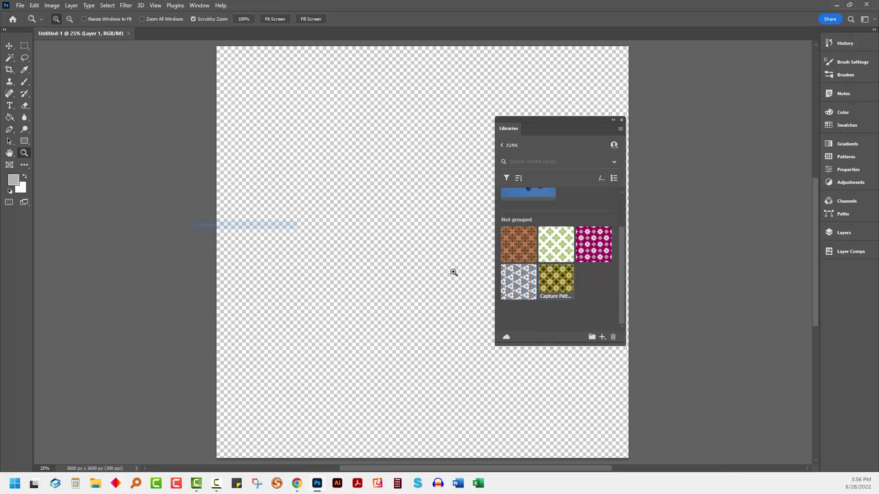
click(602, 338)
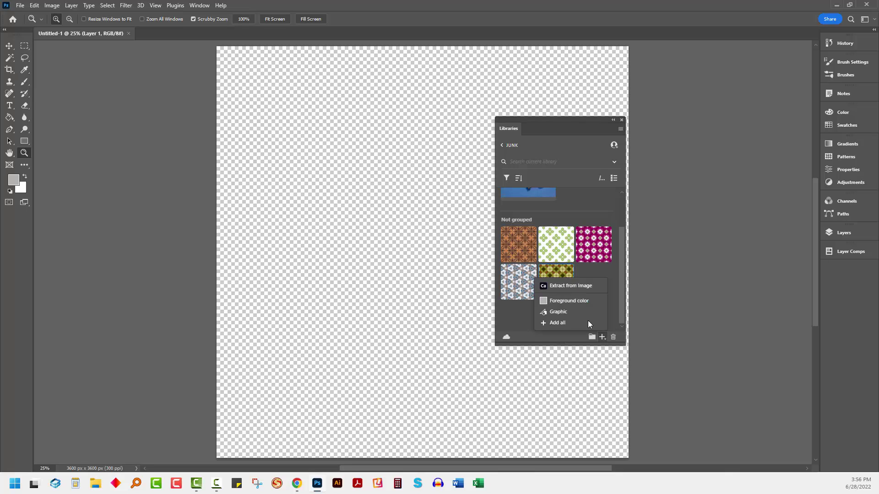
click(575, 286)
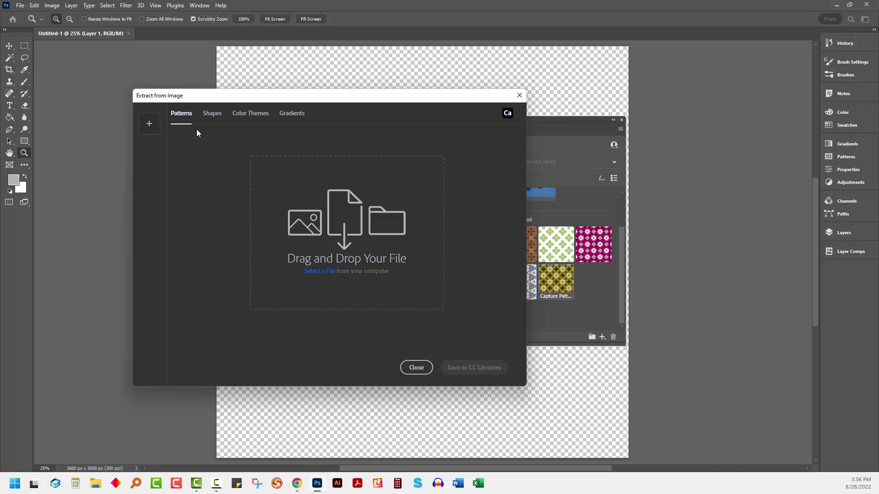
click(313, 275)
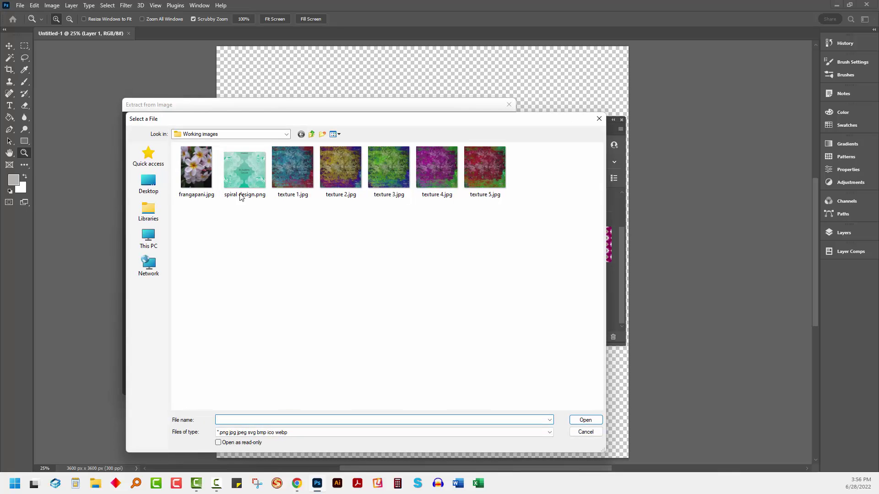
click(186, 164)
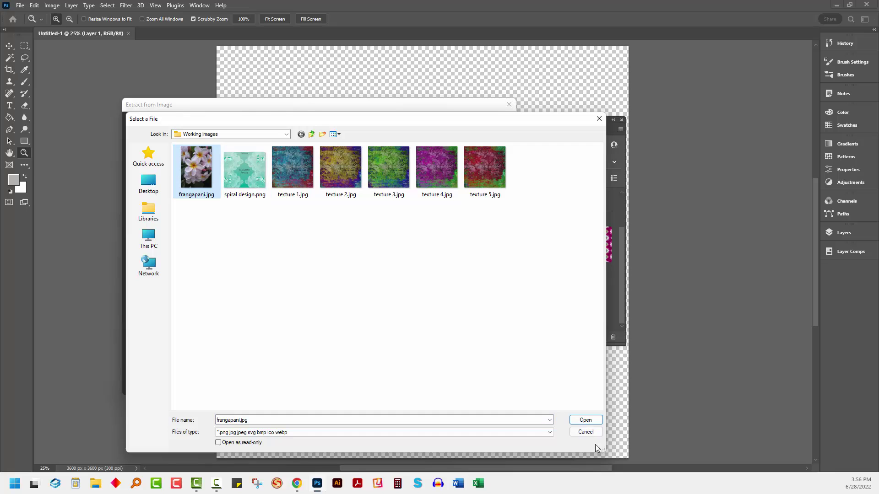
click(585, 420)
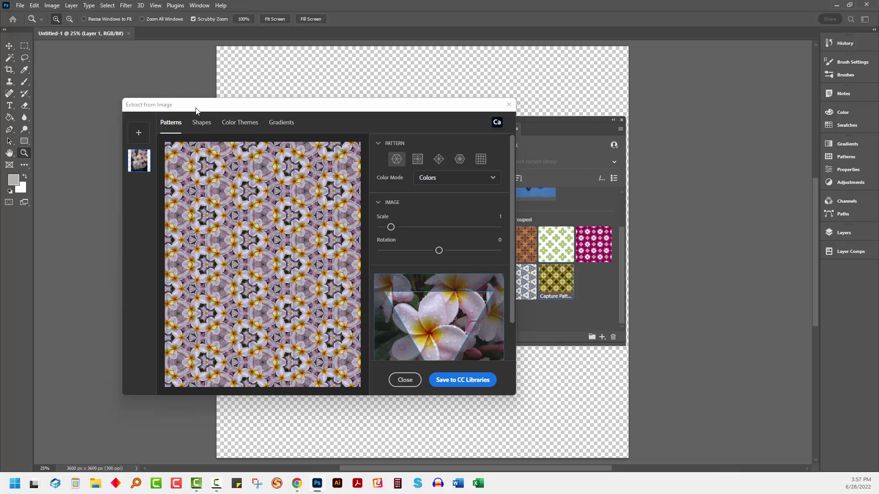
Step: Enlarge the Extract from Image dialog and choose the hexagonal kaleidoscope pattern style
drag(205, 111, 243, 120)
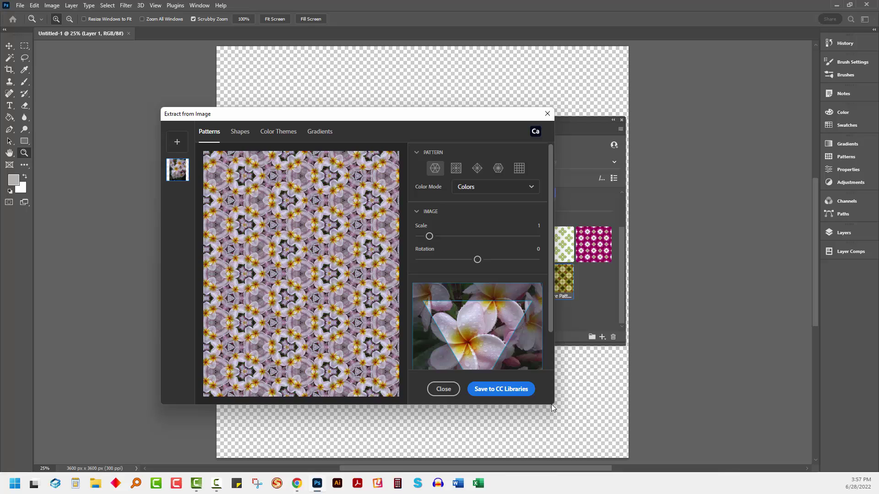
drag(552, 405, 632, 448)
drag(423, 119, 380, 92)
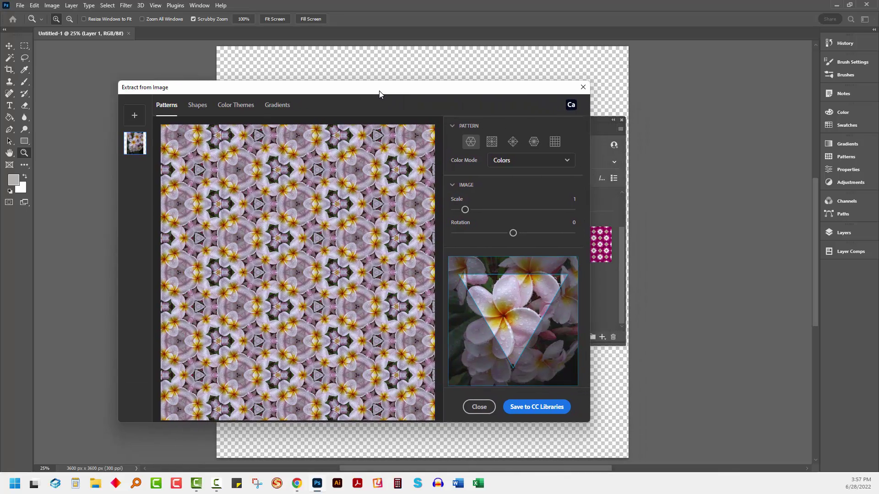
click(492, 141)
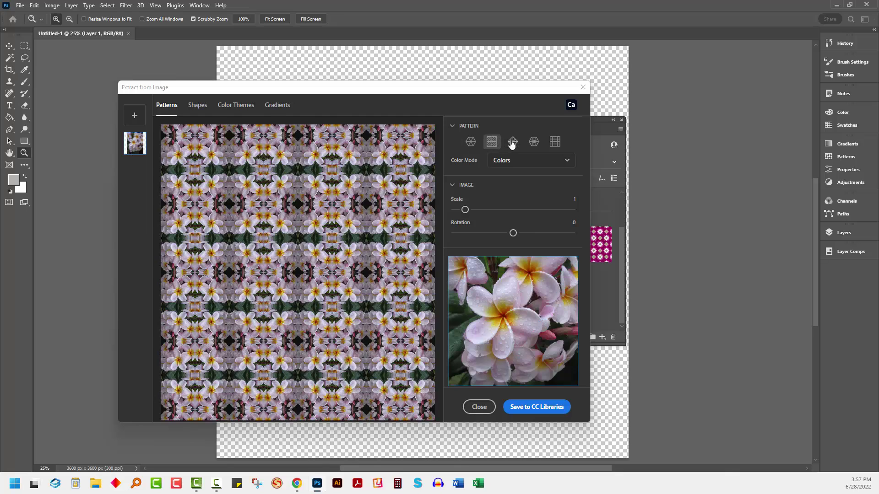
click(511, 141)
click(533, 142)
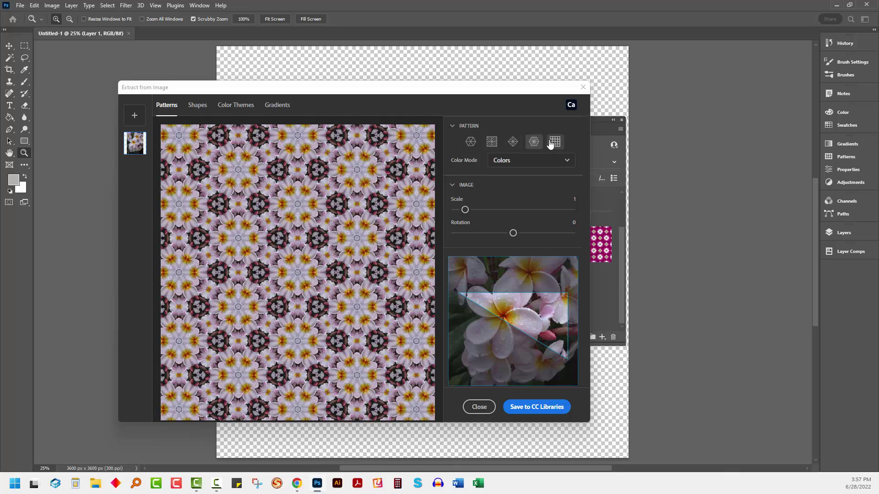
click(555, 142)
click(513, 143)
click(534, 142)
Step: Set the pattern Scale to 1.5 and Rotation to -5
drag(464, 209, 475, 209)
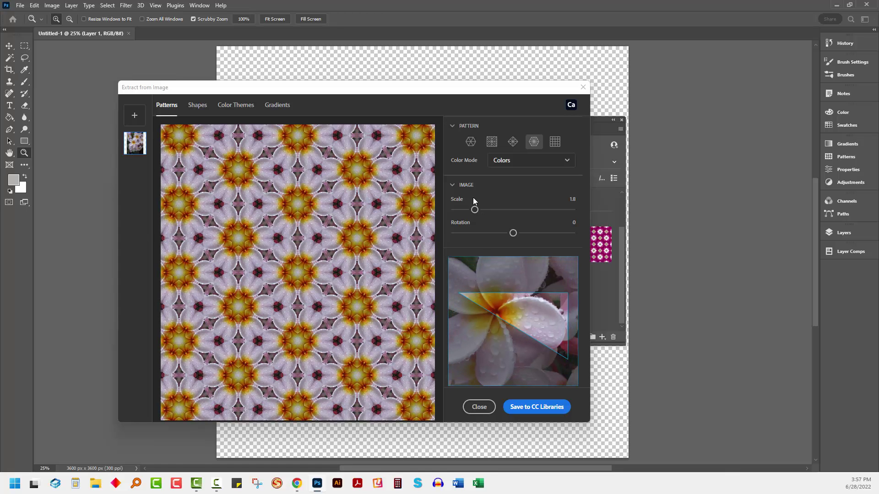
drag(474, 210, 467, 211)
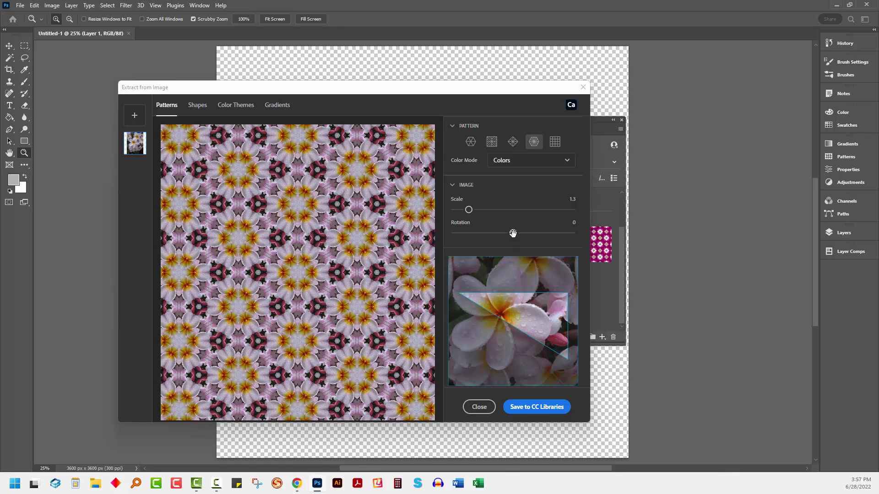
drag(512, 233, 511, 233)
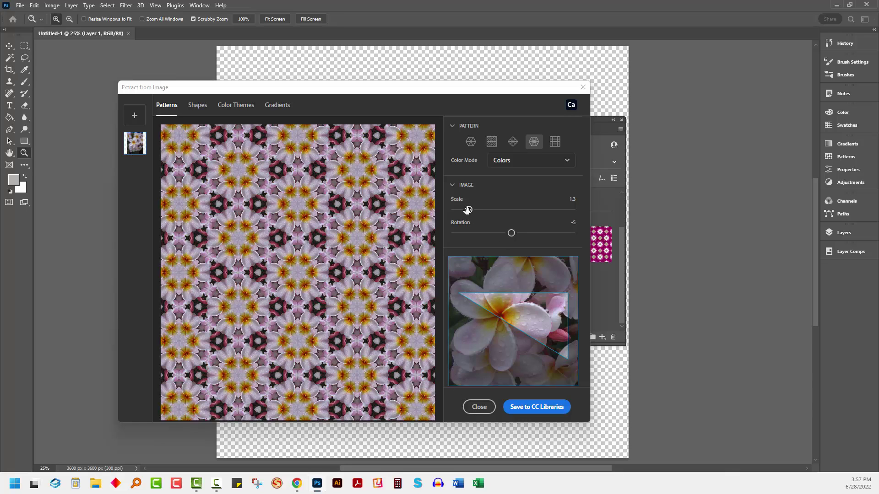
drag(468, 210, 468, 211)
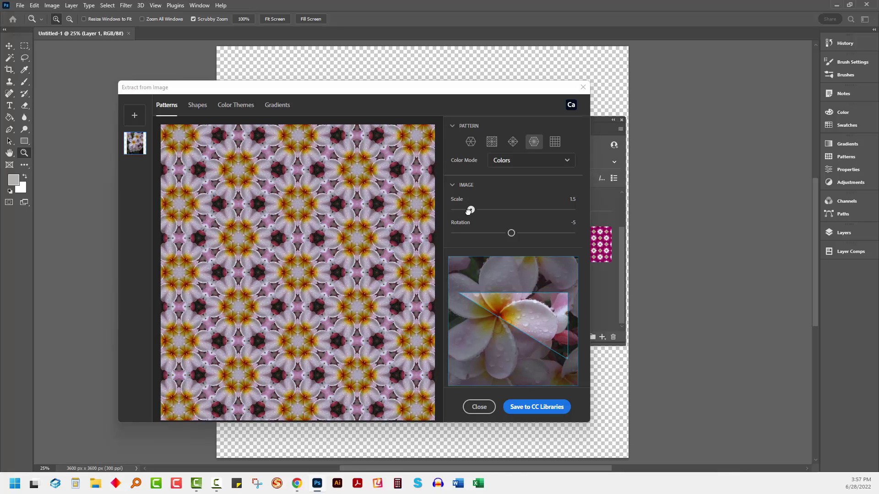
Step: Save the kaleidoscope pattern to CC Libraries, close the dialog, and move the Libraries panel right
click(523, 413)
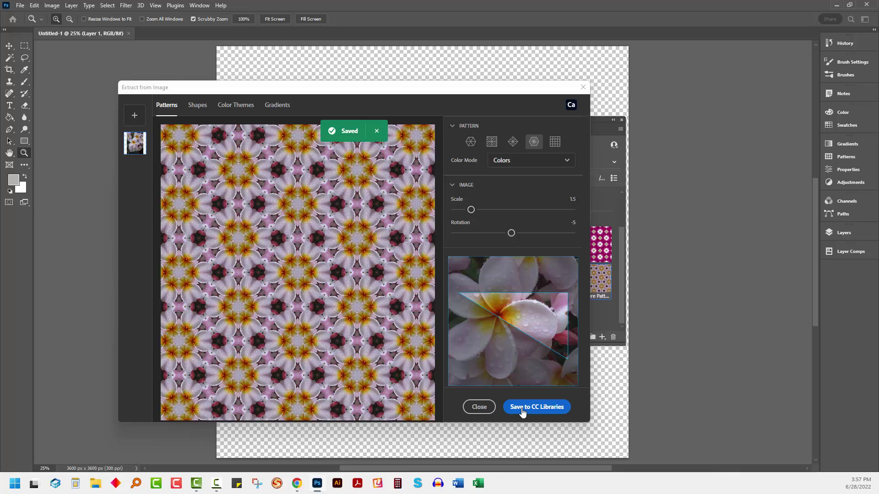
click(581, 89)
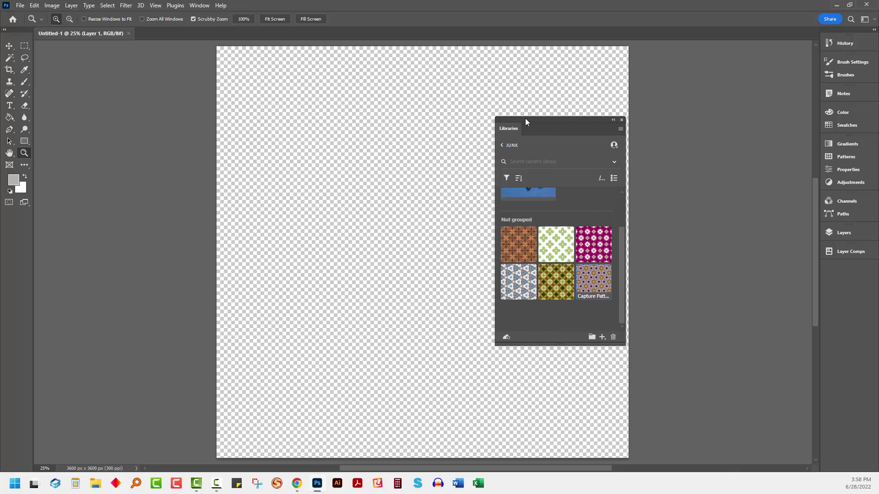
drag(543, 120, 641, 127)
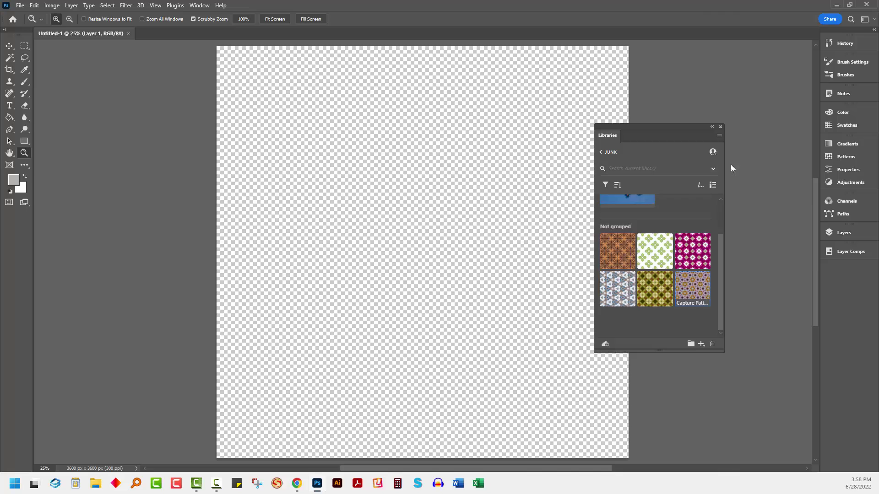
drag(730, 164, 731, 163)
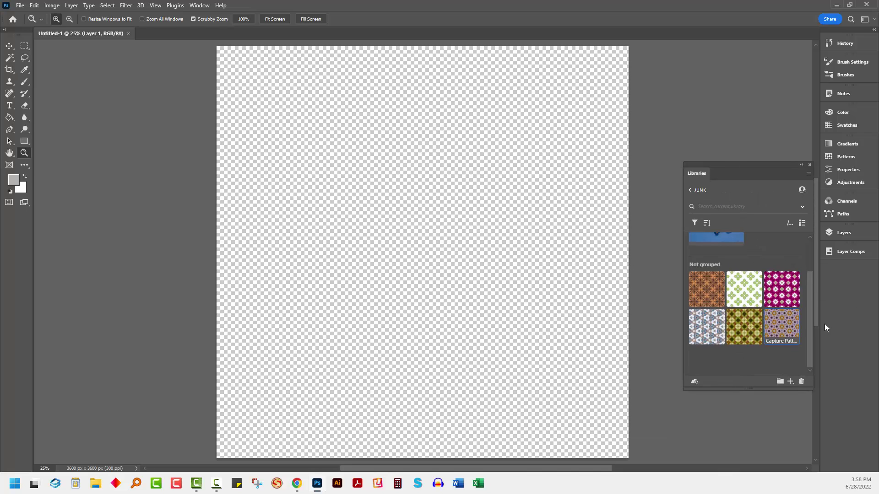
Step: Fill the canvas with the Capture Pattern swatch as a Pattern Fill layer at 25% scale
click(776, 321)
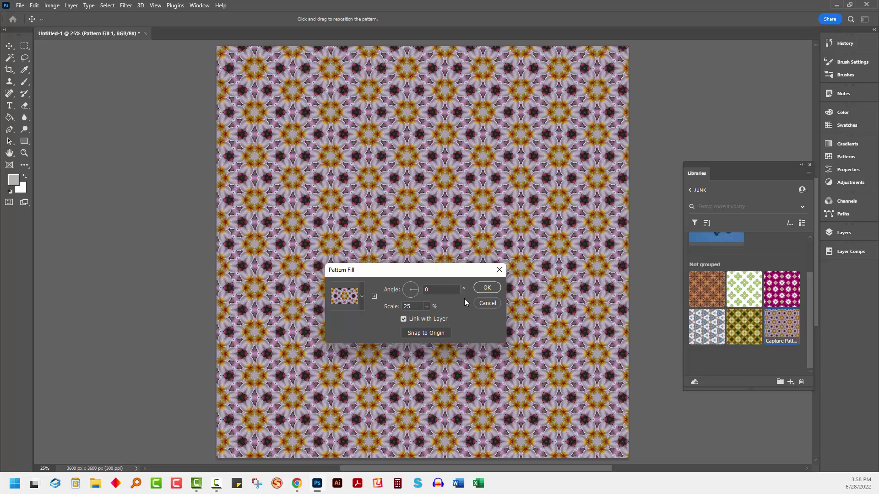
click(483, 292)
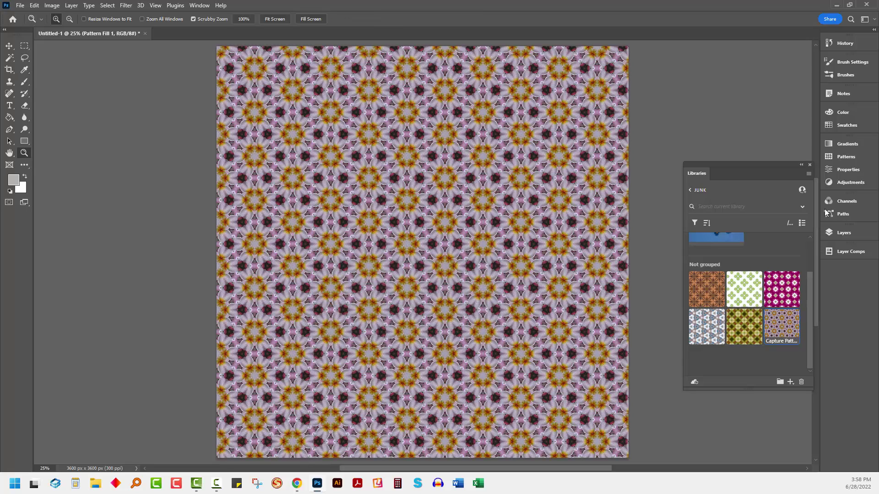
Step: Expand and scroll through the Patterns list, then close the floating Patterns panel group
click(845, 156)
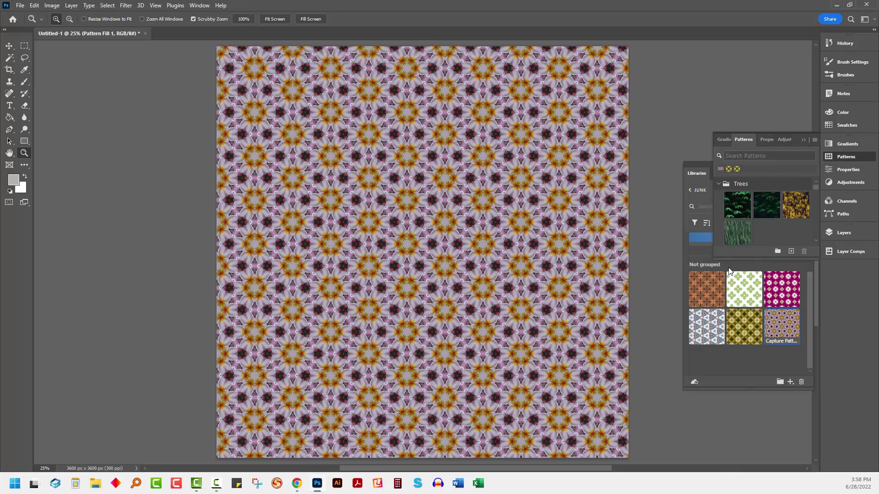
drag(733, 258, 712, 416)
scroll(717, 368, down, 5)
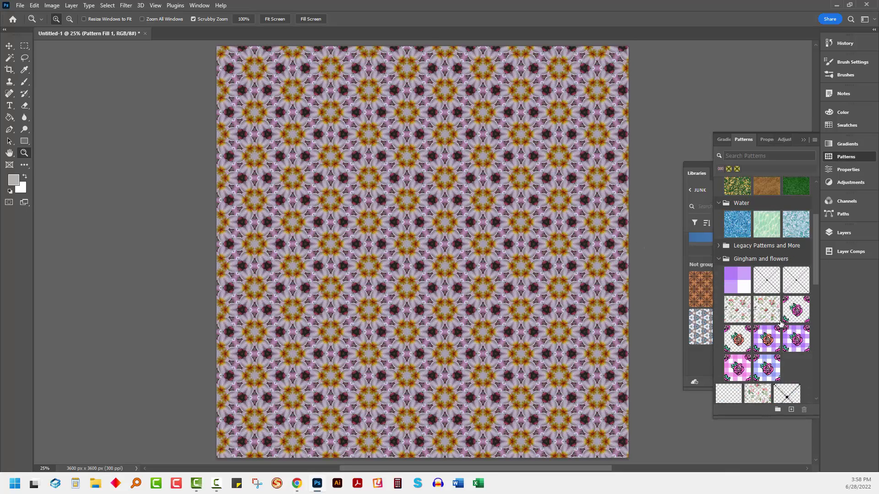
scroll(803, 332, down, 6)
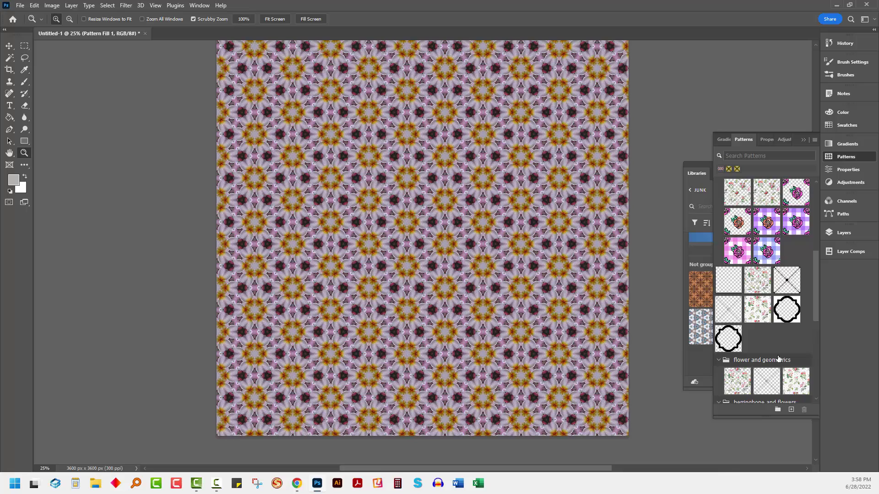
drag(817, 316, 814, 390)
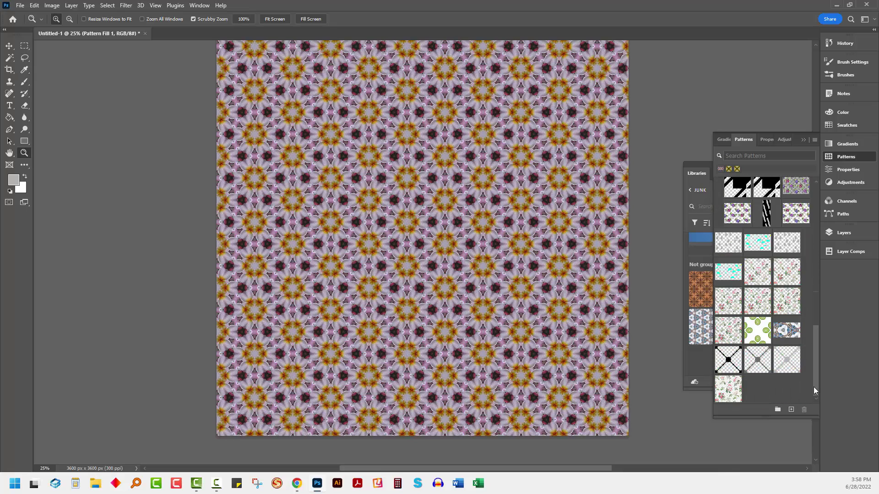
click(803, 140)
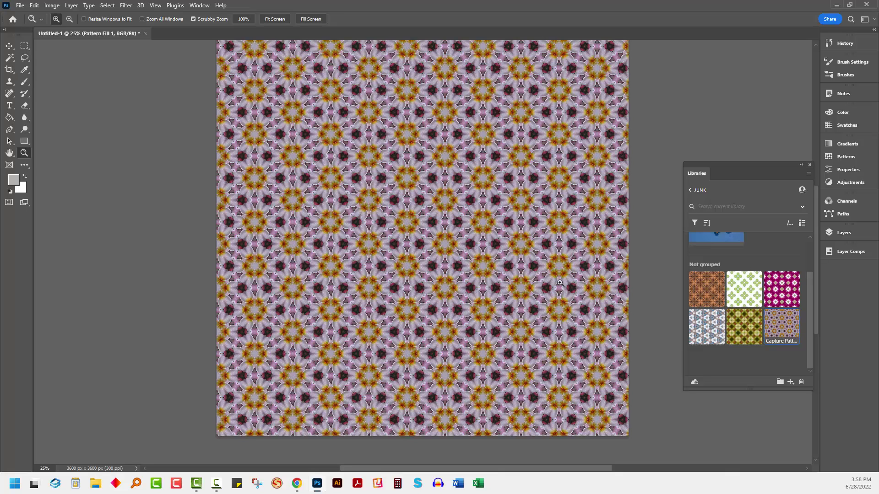
Step: Reopen the Pattern Fill 1 layer's settings and open its pattern picker dropdown
click(843, 232)
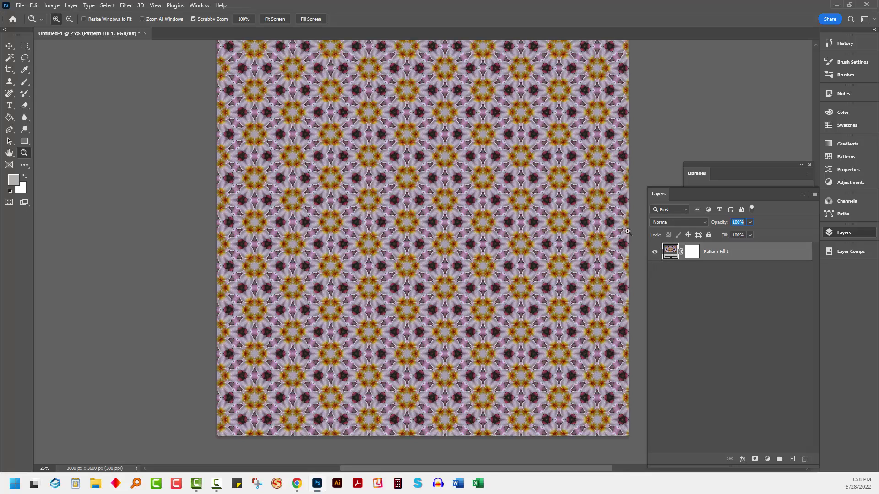
click(71, 6)
mouse_move(112, 119)
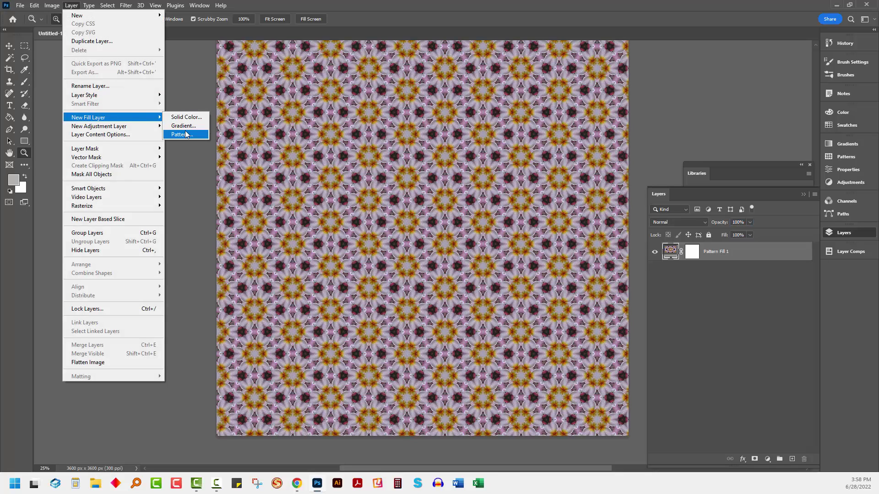
click(452, 15)
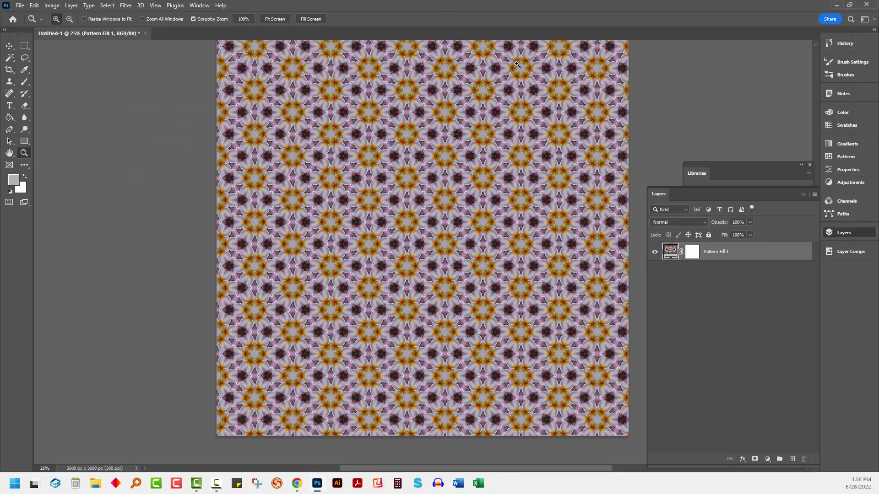
double_click(667, 249)
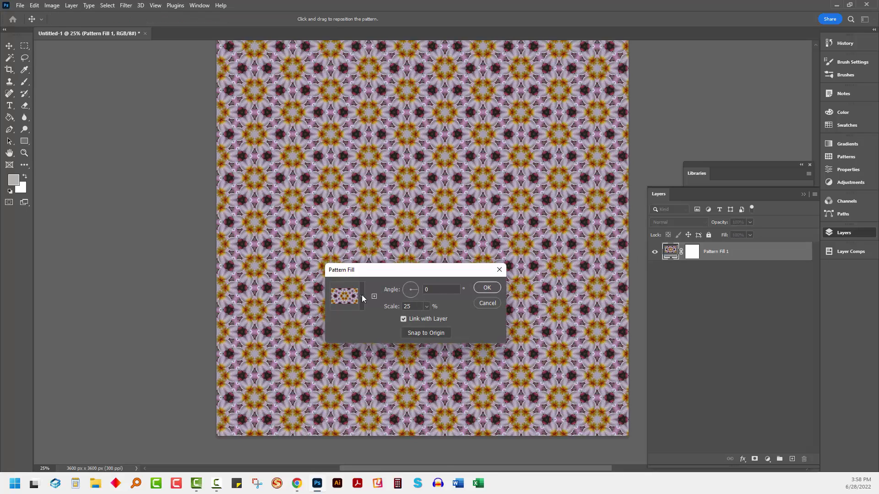
click(361, 295)
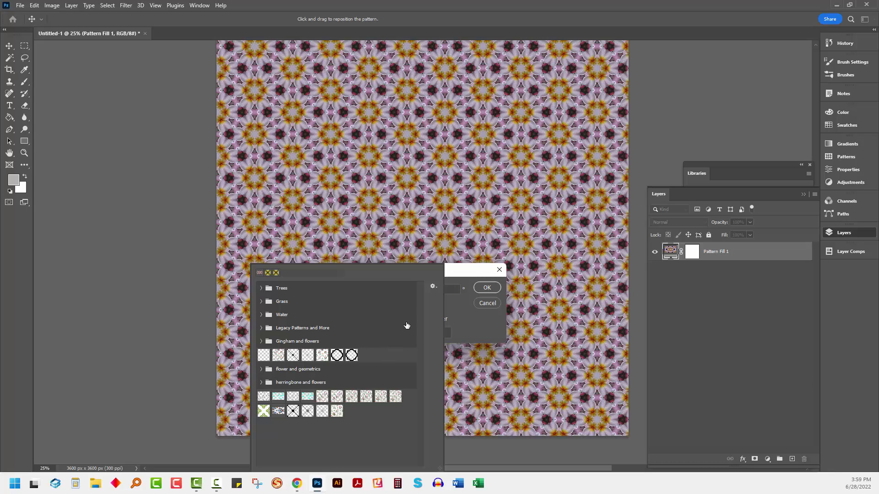
Step: Save the current fill as pattern preset 'Capture Patterns 6' and close the Pattern Fill dialog
click(433, 287)
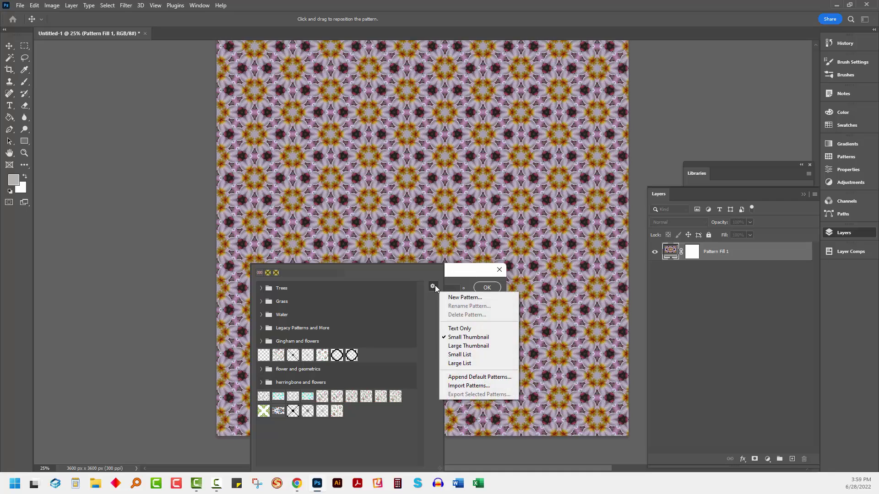
click(455, 298)
click(436, 358)
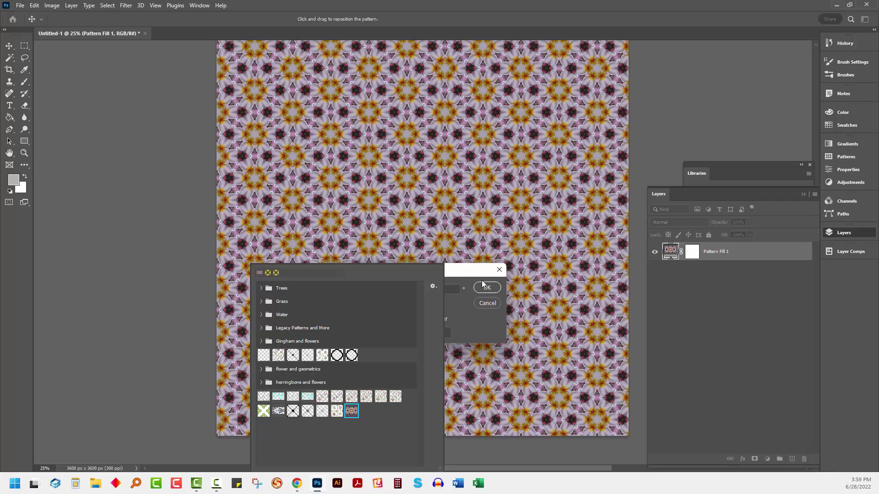
click(499, 270)
key(z)
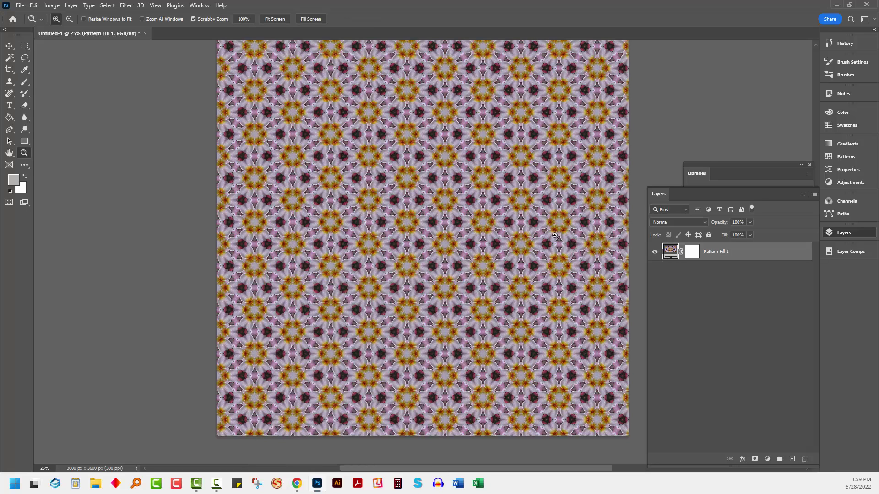
Step: Float the Patterns panel, scroll down to confirm the new frangipani swatch is last, then close it
click(834, 158)
drag(745, 139, 304, 64)
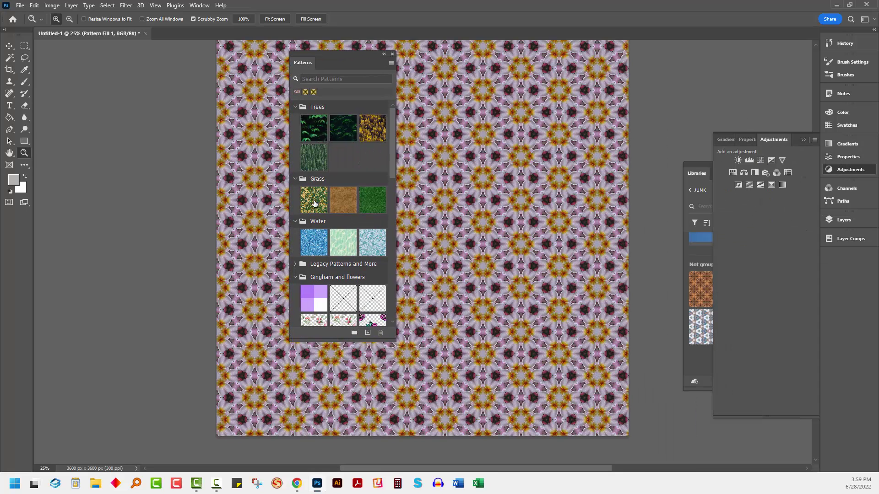
drag(389, 162, 393, 302)
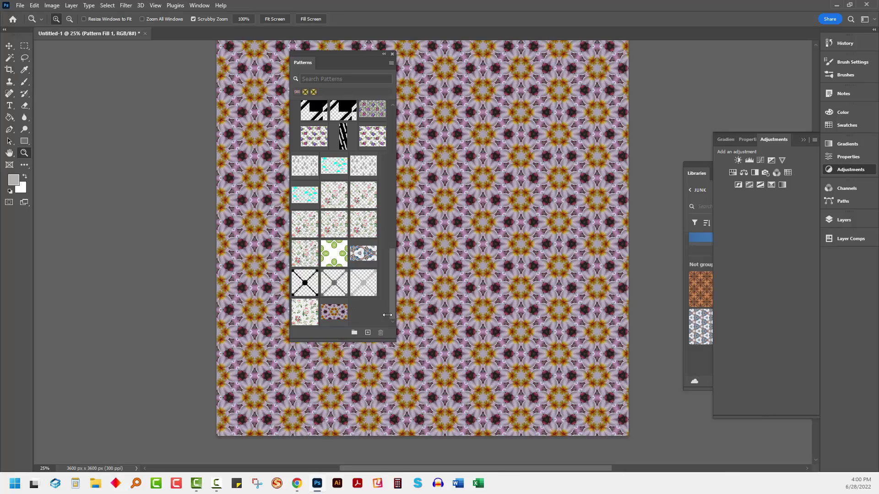
click(392, 55)
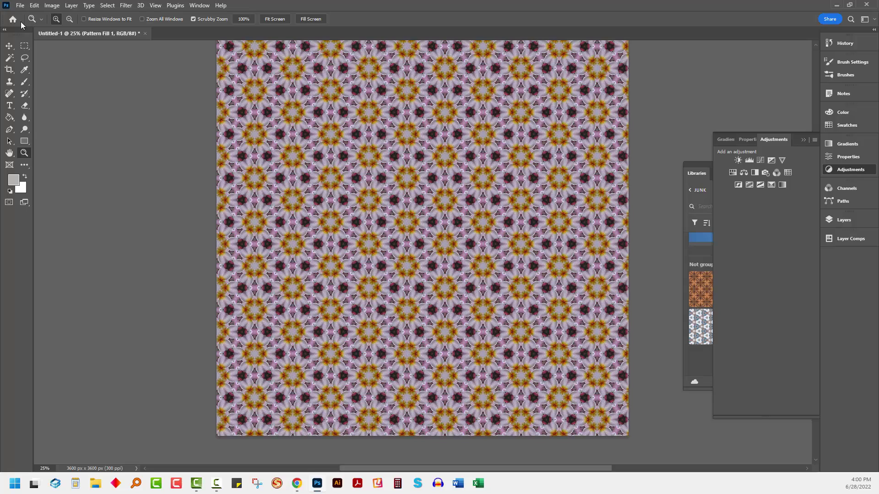
Step: Use File > New to create a 2660 x 1536 px document
click(20, 5)
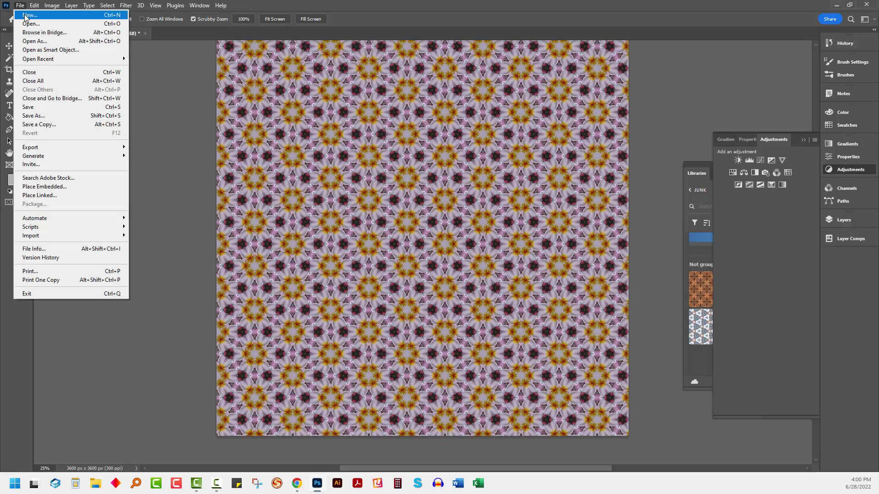
click(28, 15)
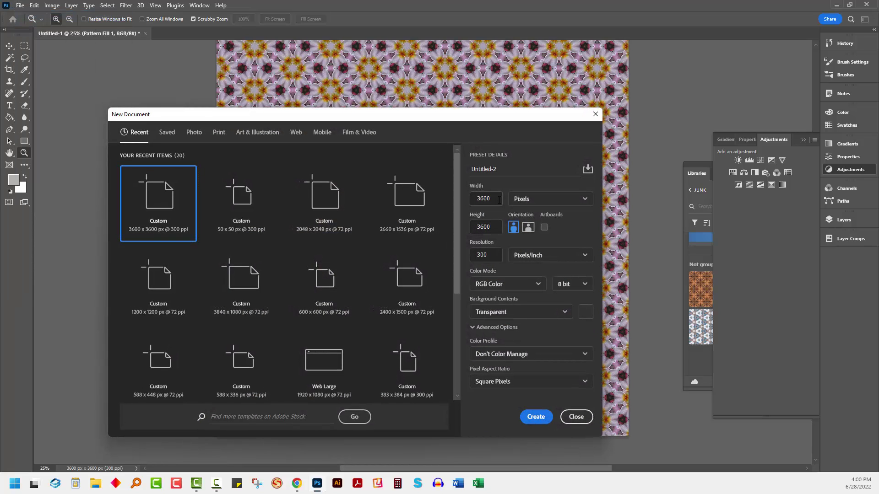
drag(499, 200, 479, 200)
key(Tab)
text(1536)
key(Return)
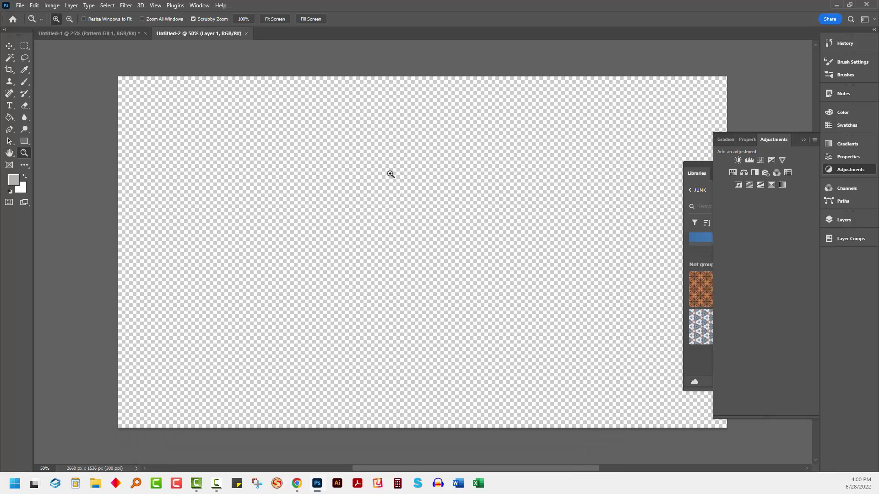
Step: Fill Layer 1 with the last custom frangipani kaleidoscope pattern via Edit > Fill, then collapse the Adjustments panels
click(34, 6)
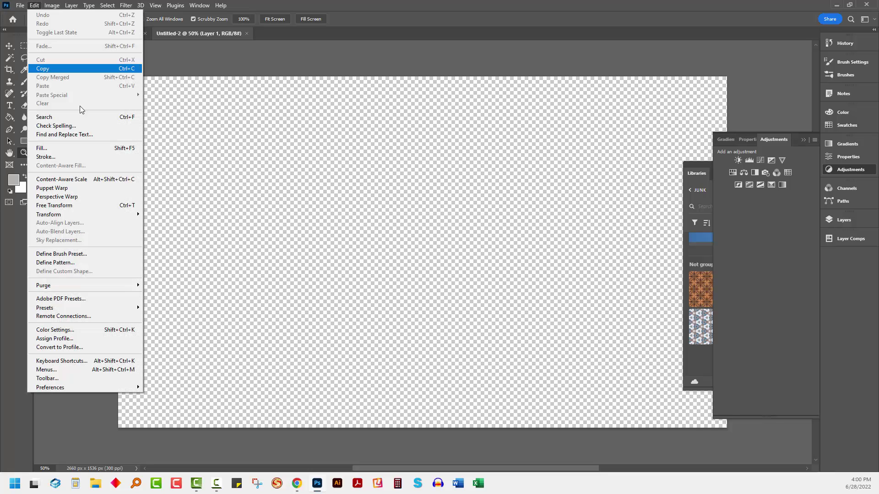
click(82, 148)
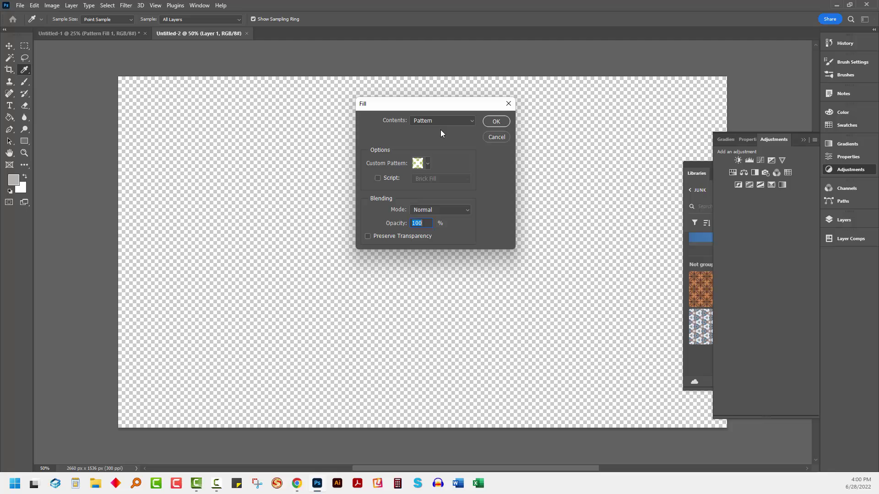
click(428, 165)
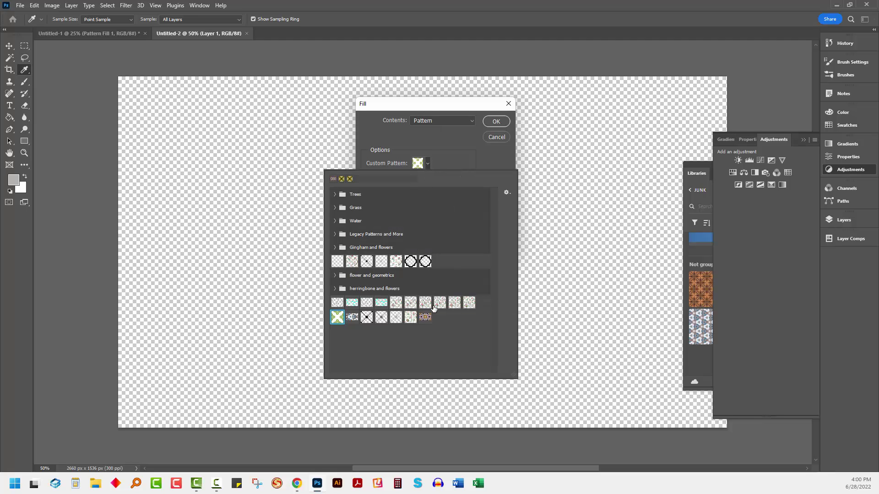
click(425, 317)
click(496, 122)
key(z)
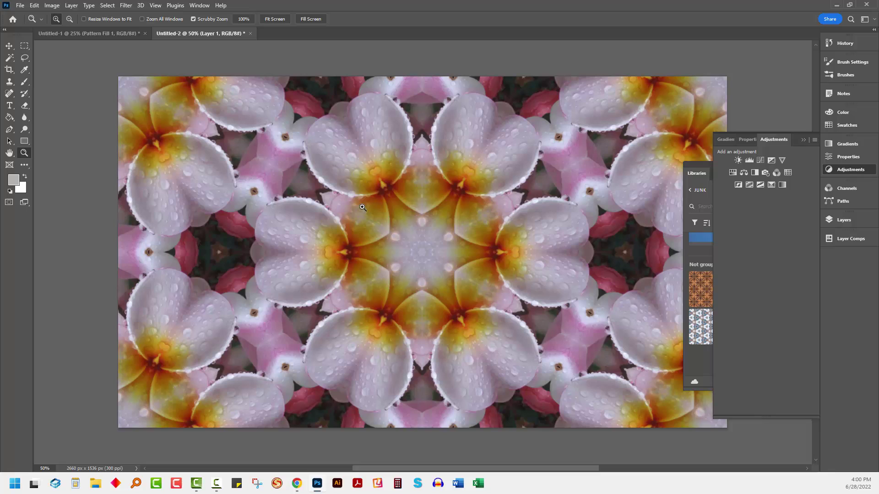
click(804, 140)
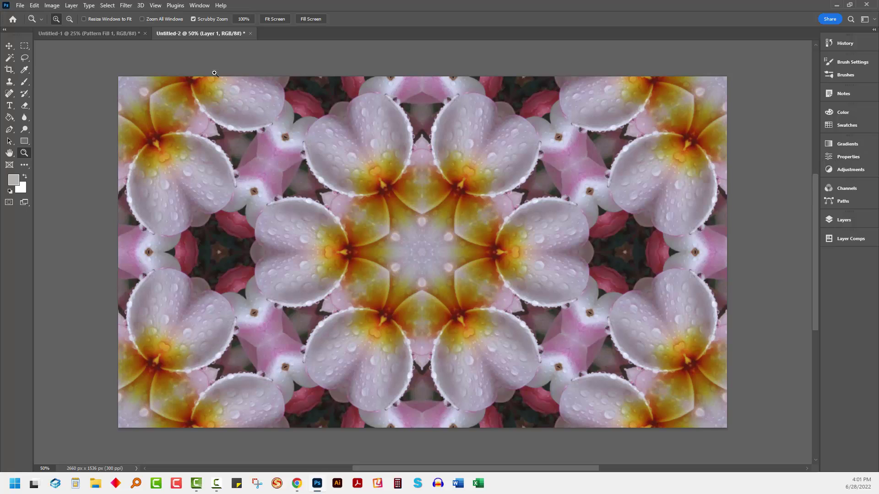
Step: Add a Pattern Fill layer using the last frangipani pattern in the Patterns panel
click(199, 6)
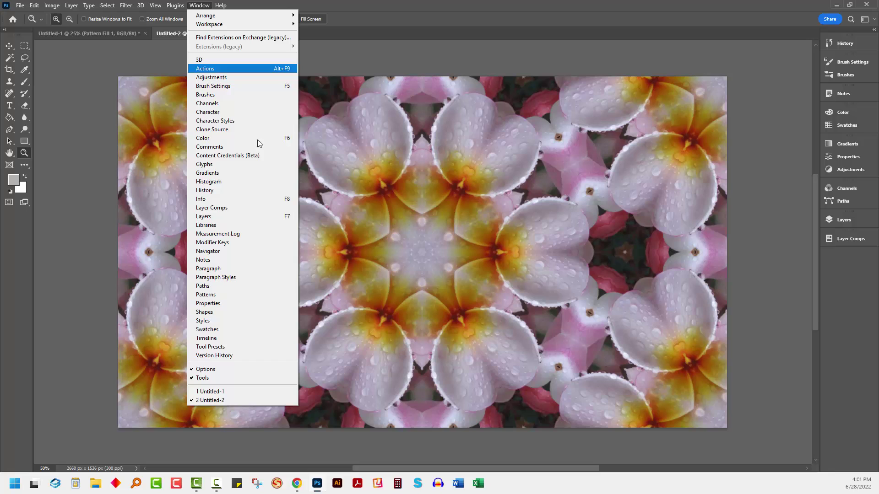
click(236, 294)
click(327, 312)
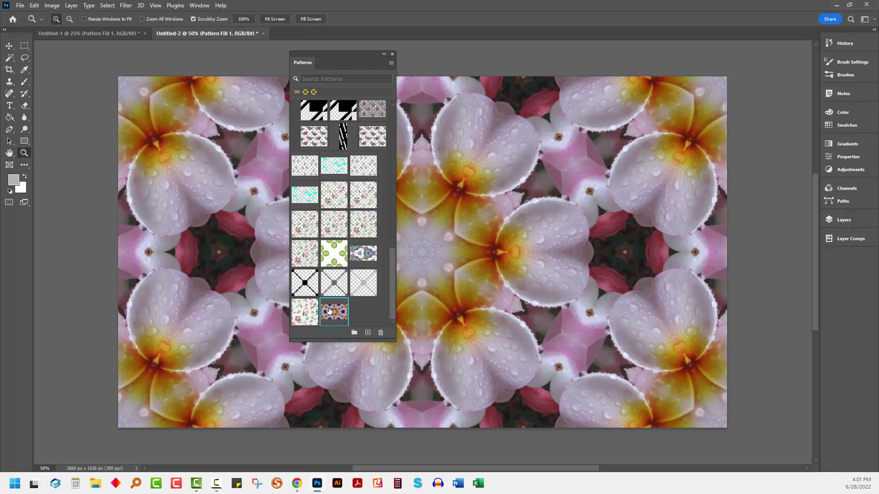
Step: Open and dismiss the Patterns panel options menu without changes, then close the panel
click(390, 64)
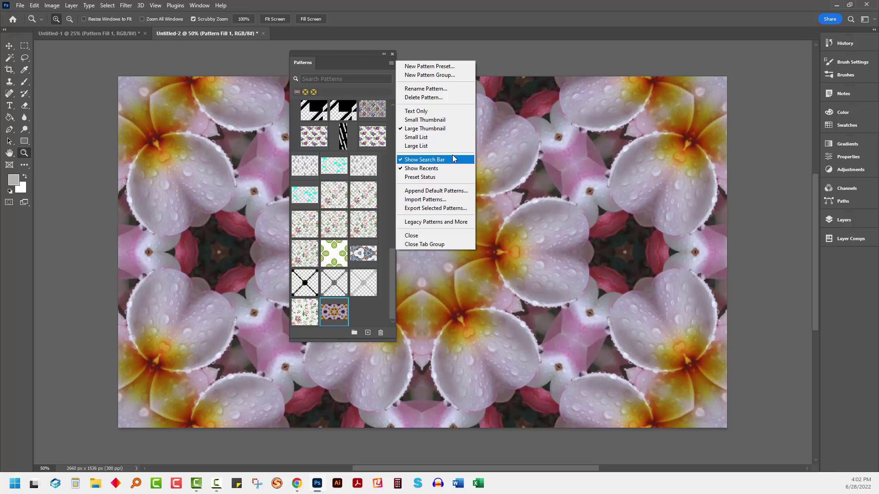
click(500, 54)
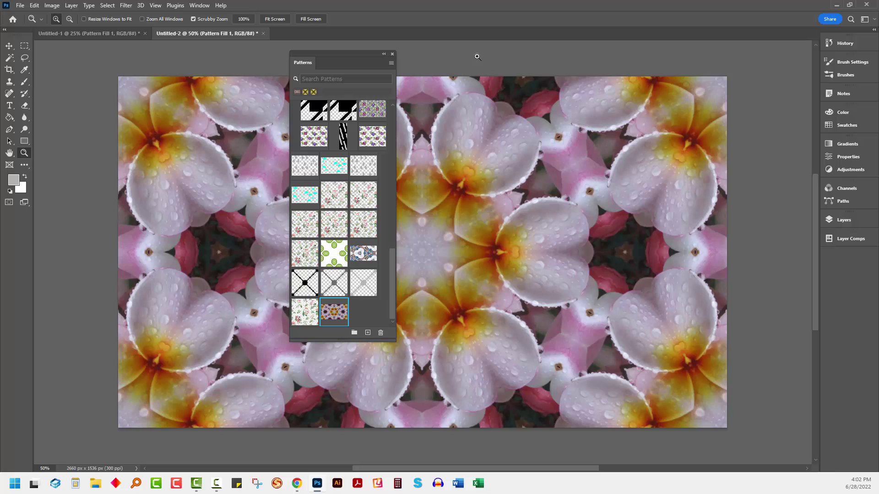
click(392, 55)
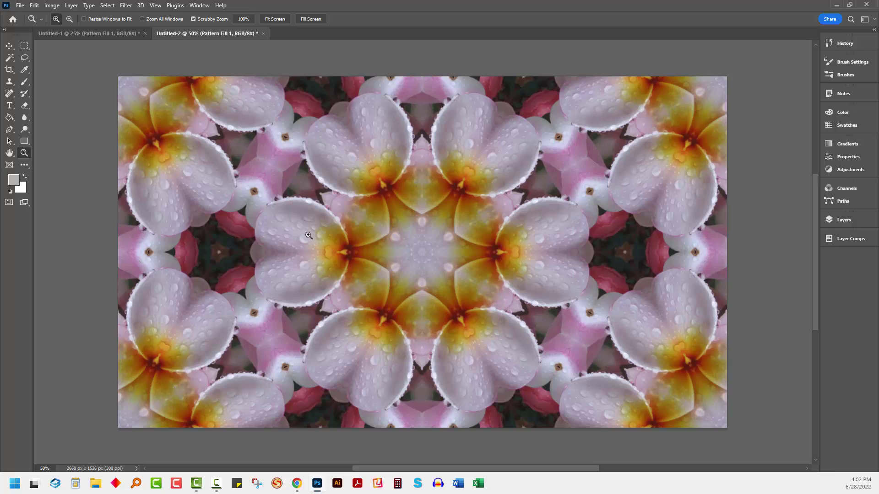